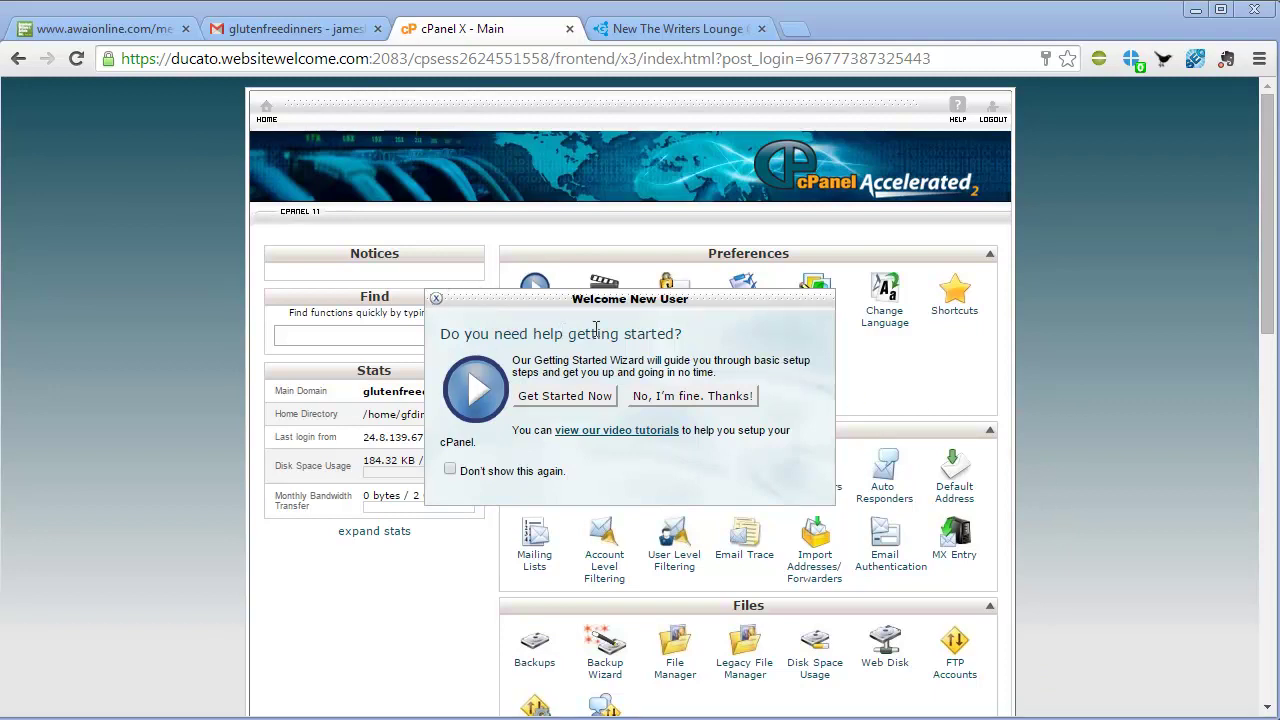
# Dismiss the new-user help prompt and scroll down to the Software/Services installers
pyautogui.click(703, 397)
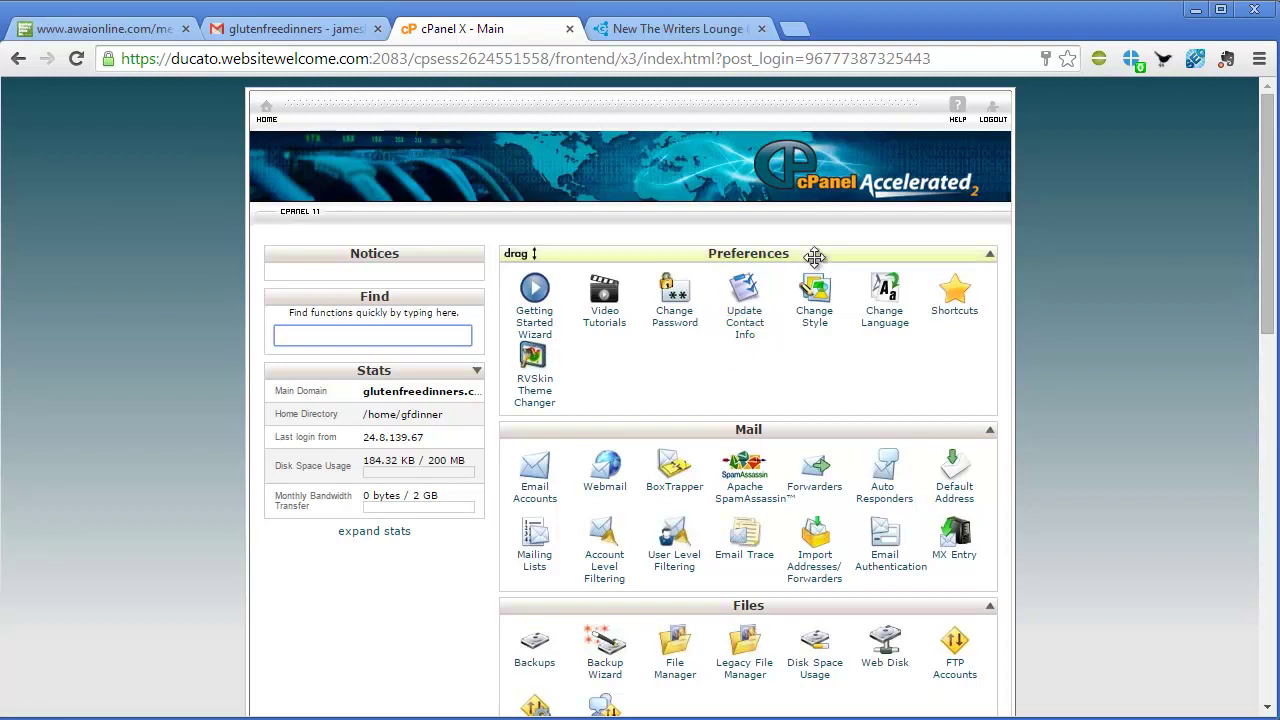
pyautogui.scroll(-1, 664, 288)
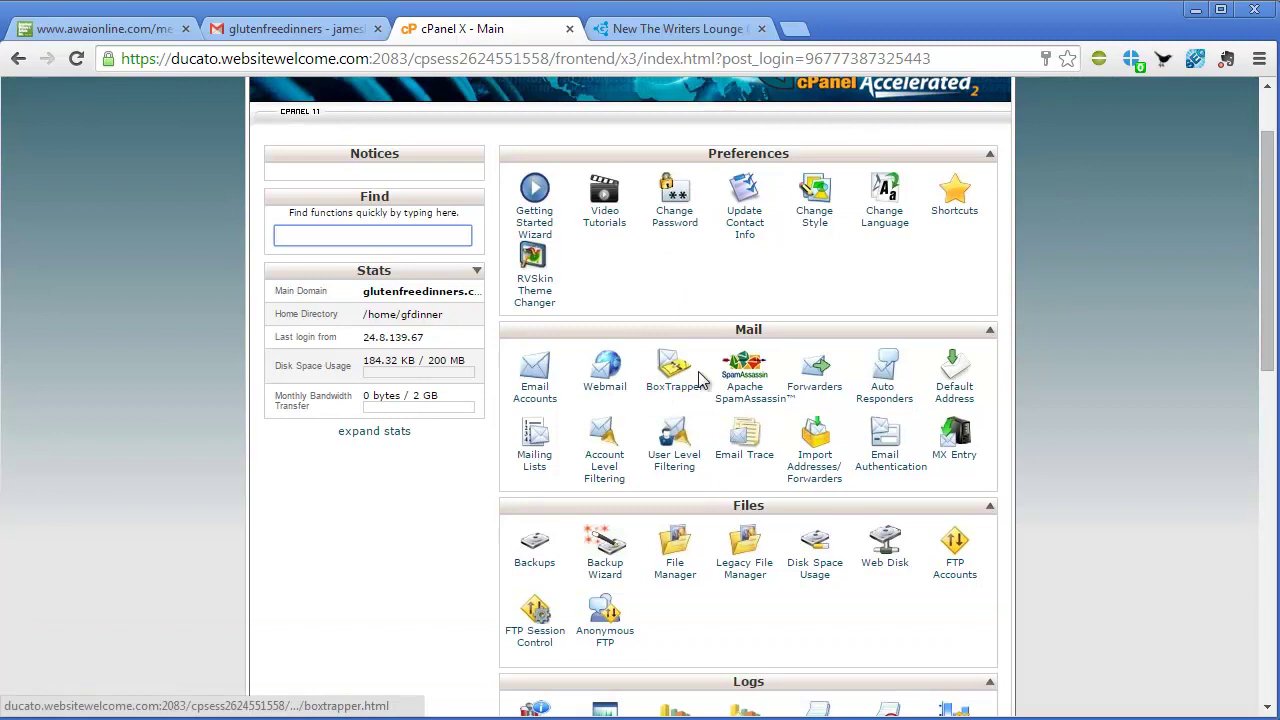
pyautogui.scroll(-1, 703, 380)
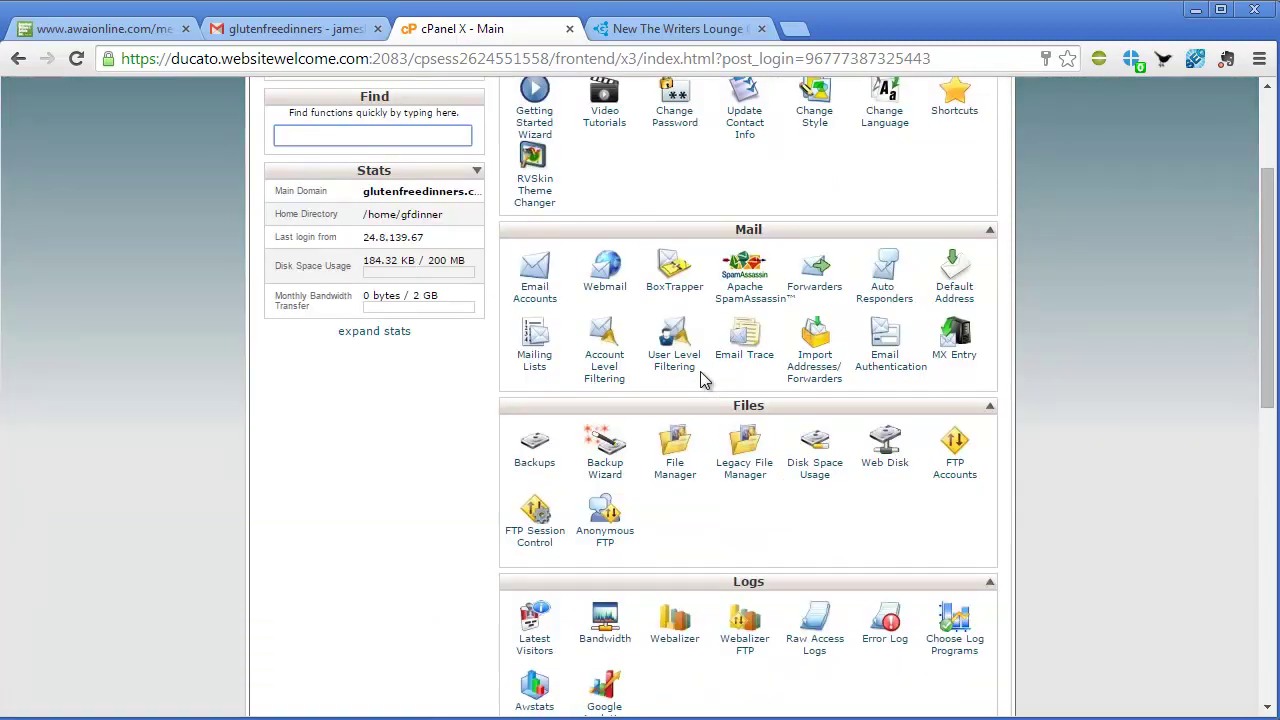
pyautogui.scroll(-1, 702, 375)
pyautogui.scroll(-2, 702, 375)
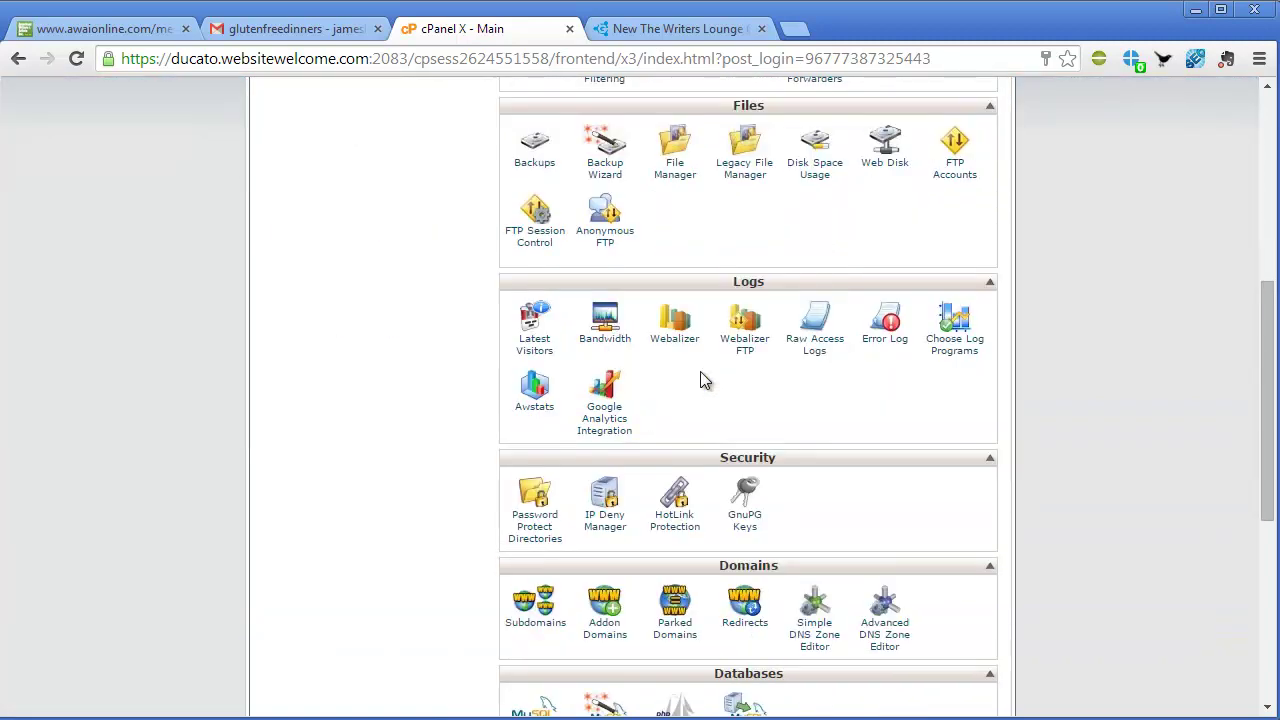
pyautogui.scroll(-3, 700, 378)
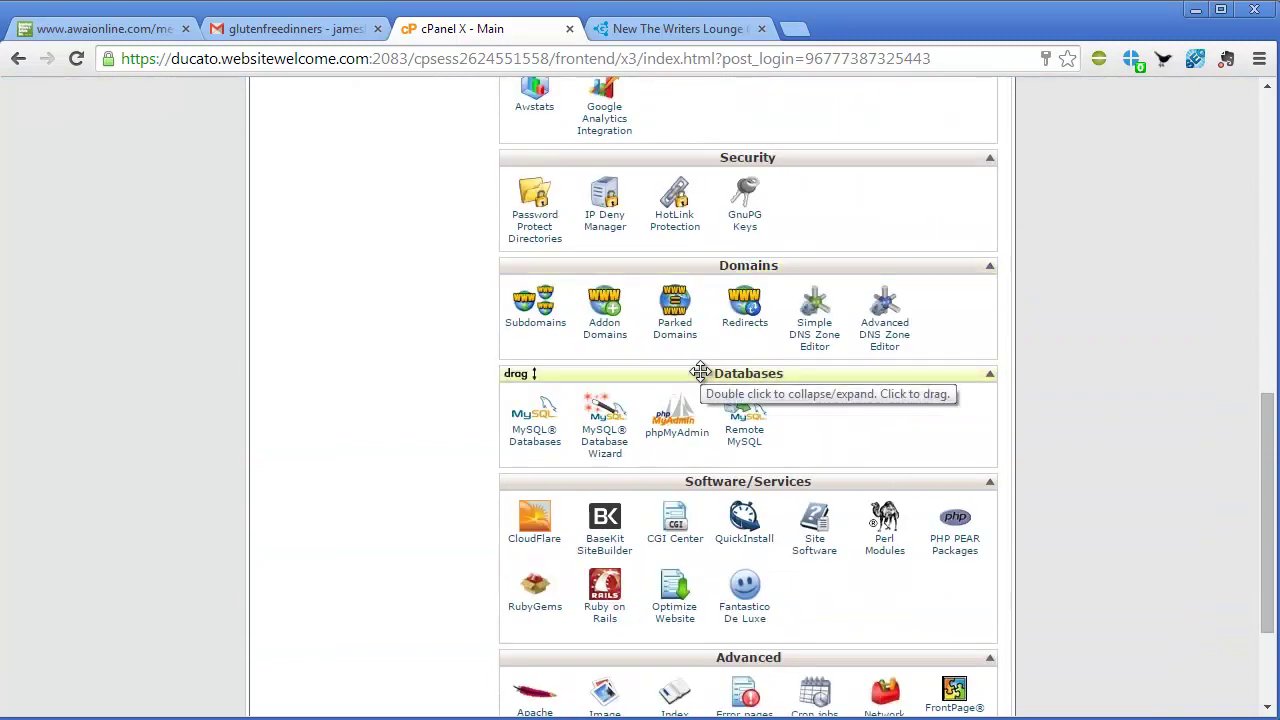
pyautogui.scroll(-2, 700, 372)
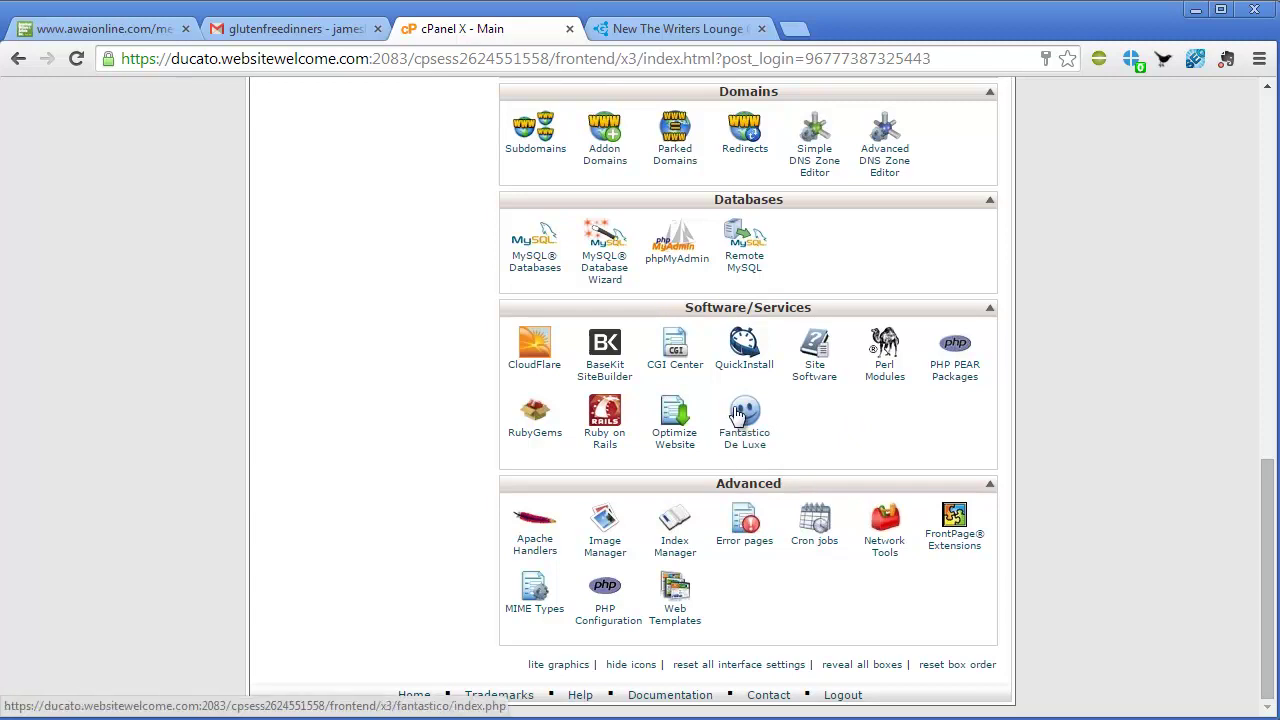
# Open Fantastico De Luxe, switch to QuickInstall, and browse its software categories
pyautogui.click(760, 455)
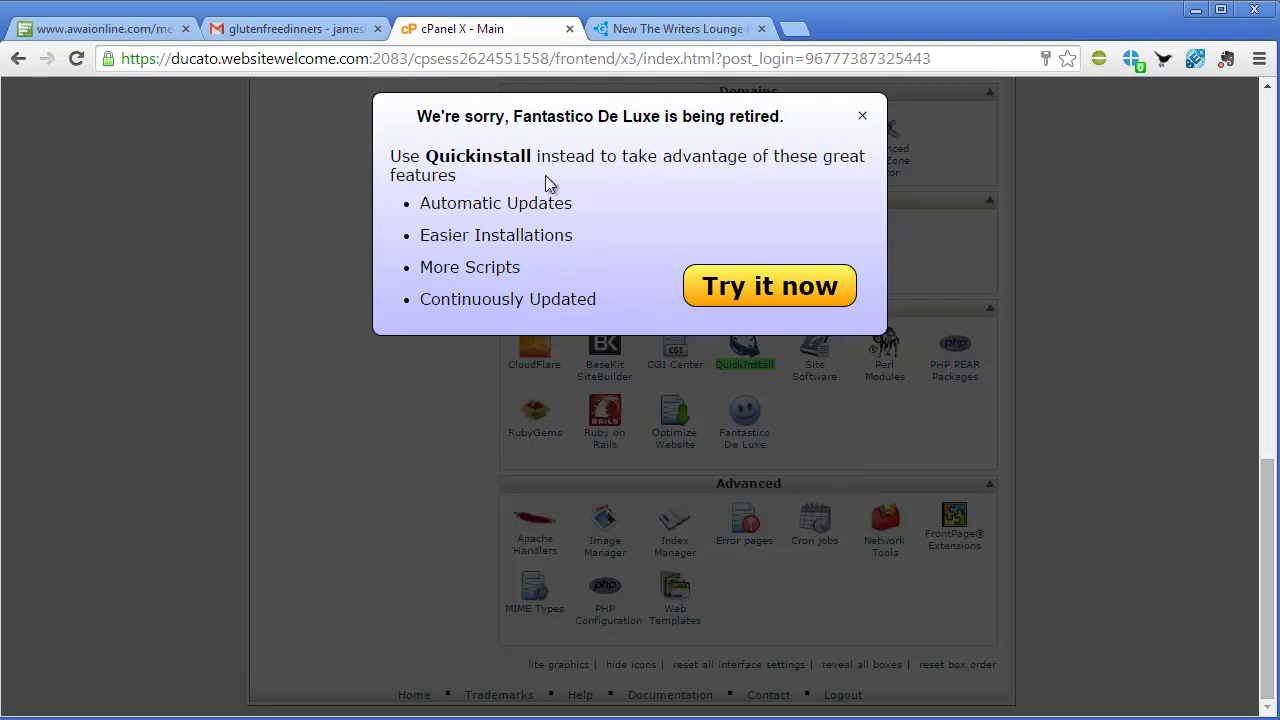
pyautogui.click(793, 297)
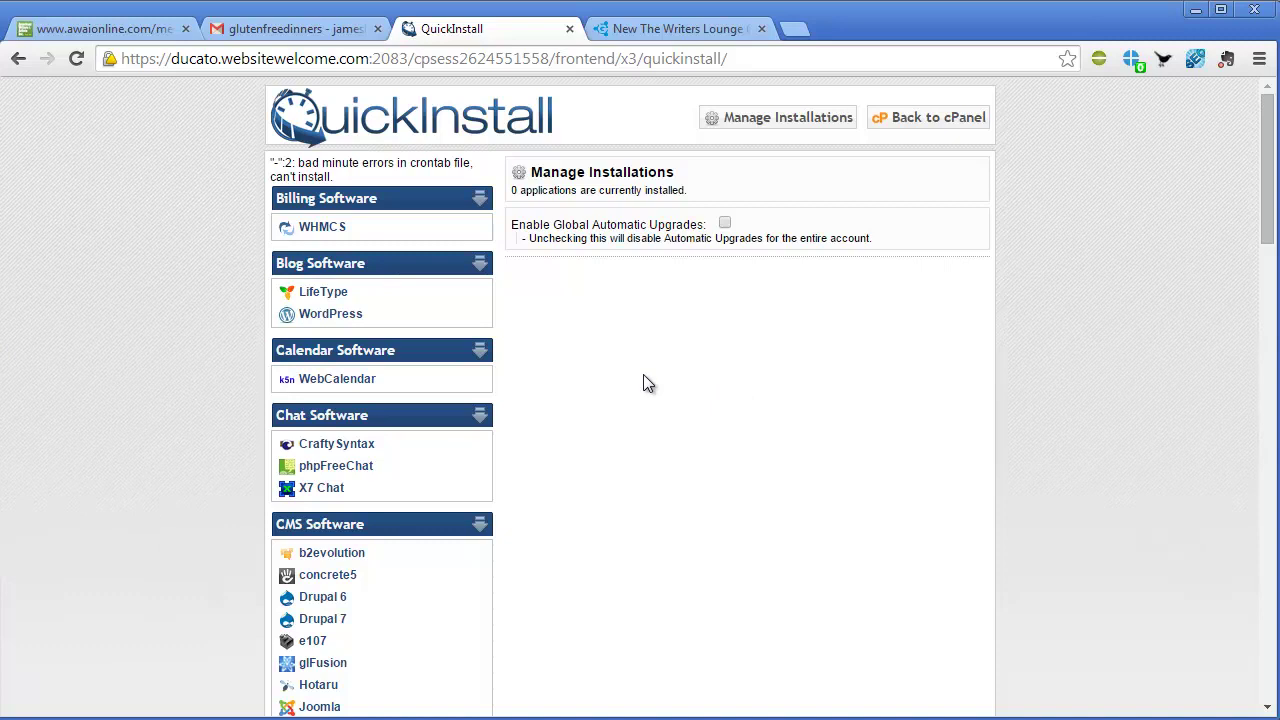
pyautogui.scroll(-1, 476, 405)
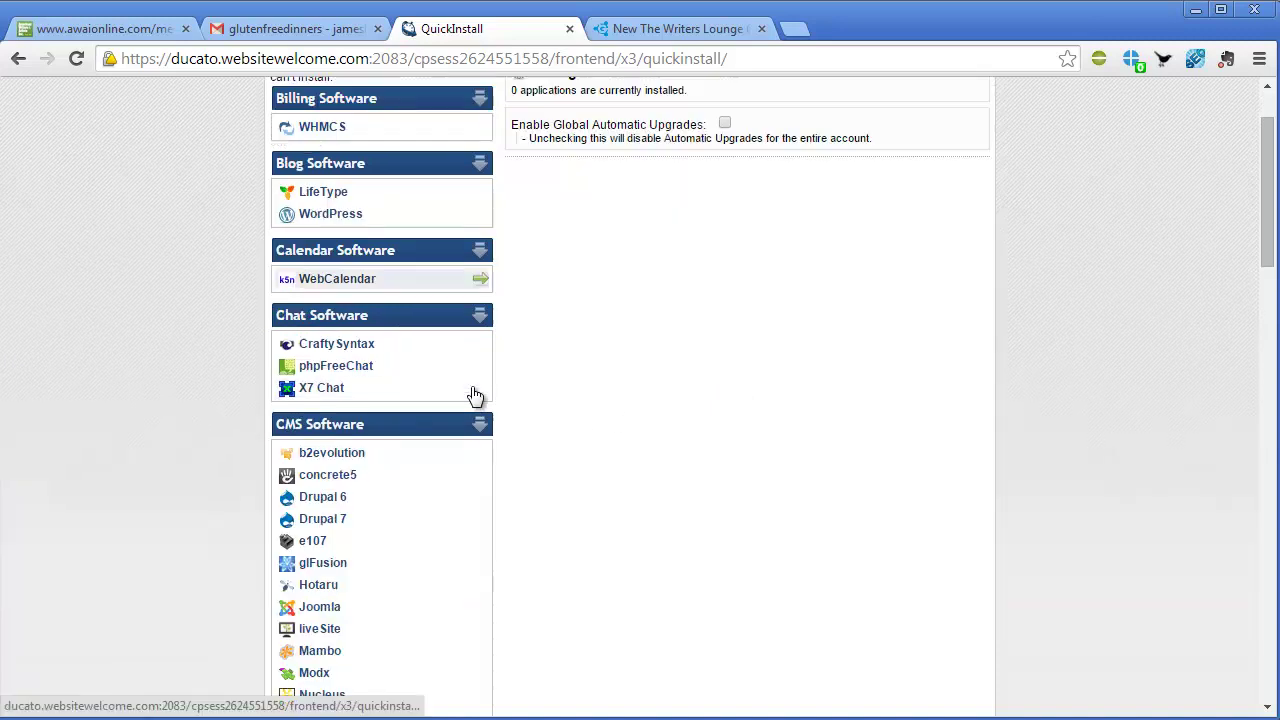
pyautogui.scroll(-1, 477, 400)
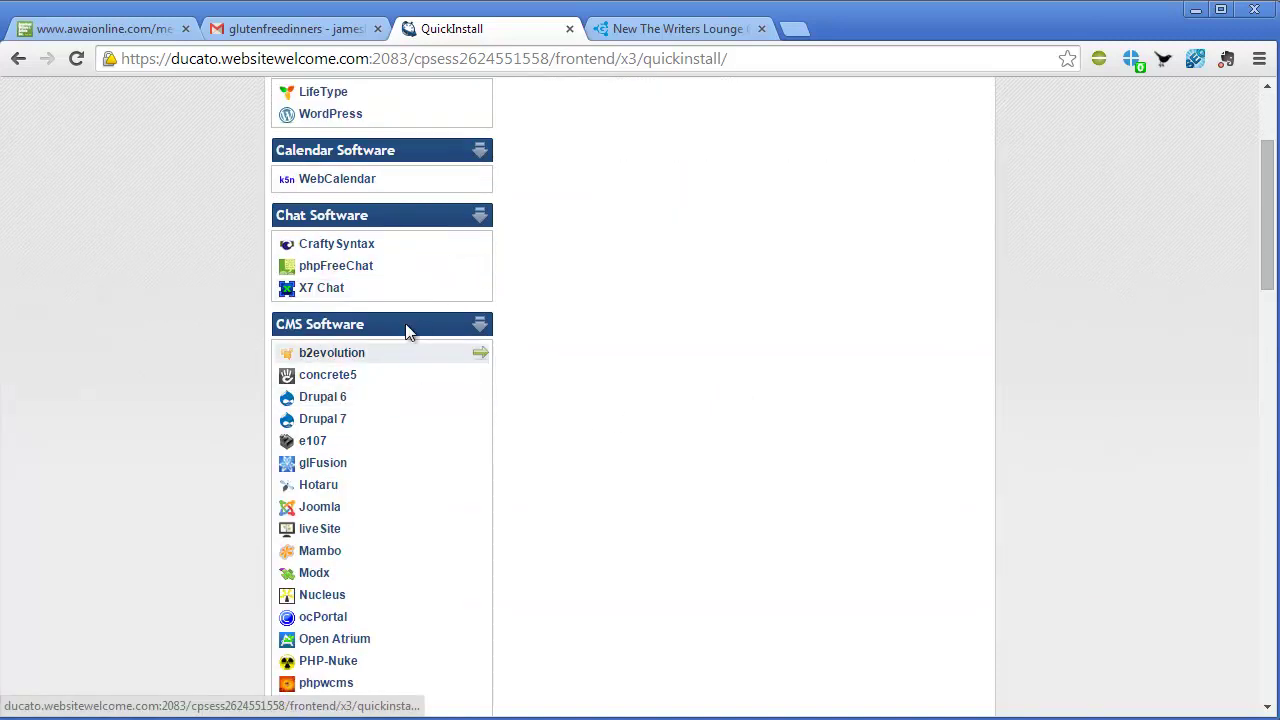
pyautogui.scroll(1, 391, 160)
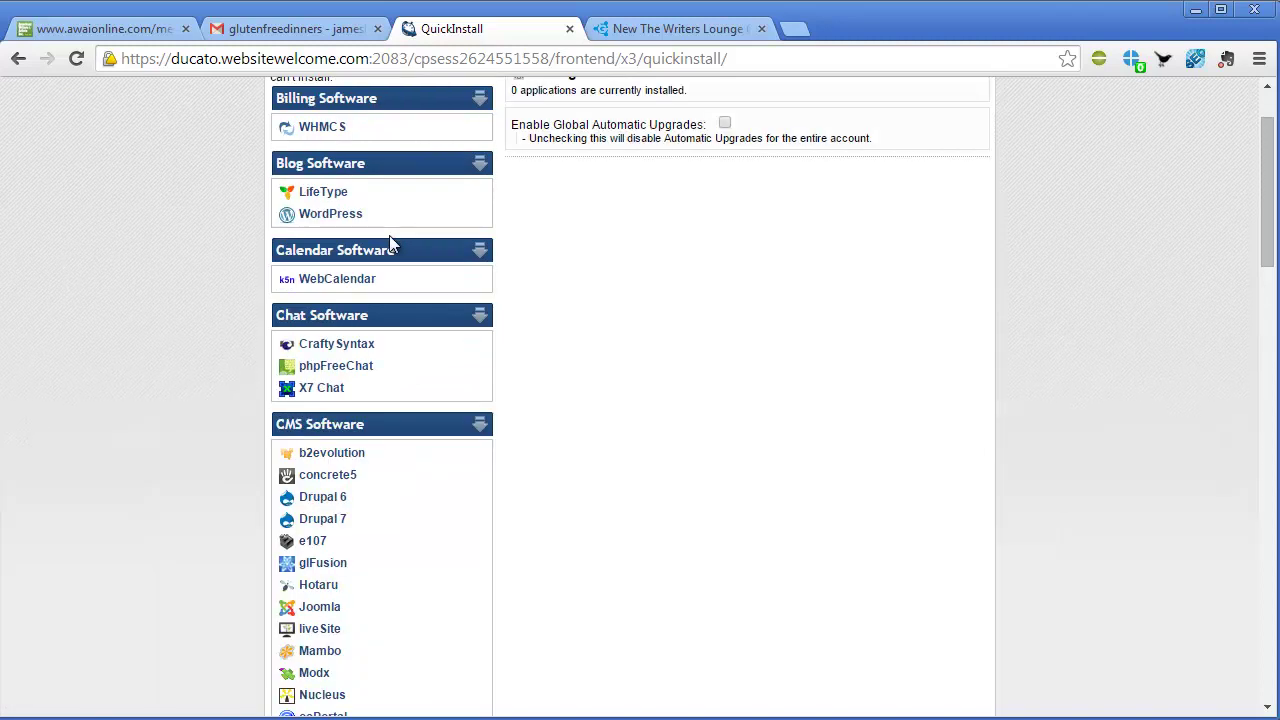
pyautogui.scroll(1, 390, 241)
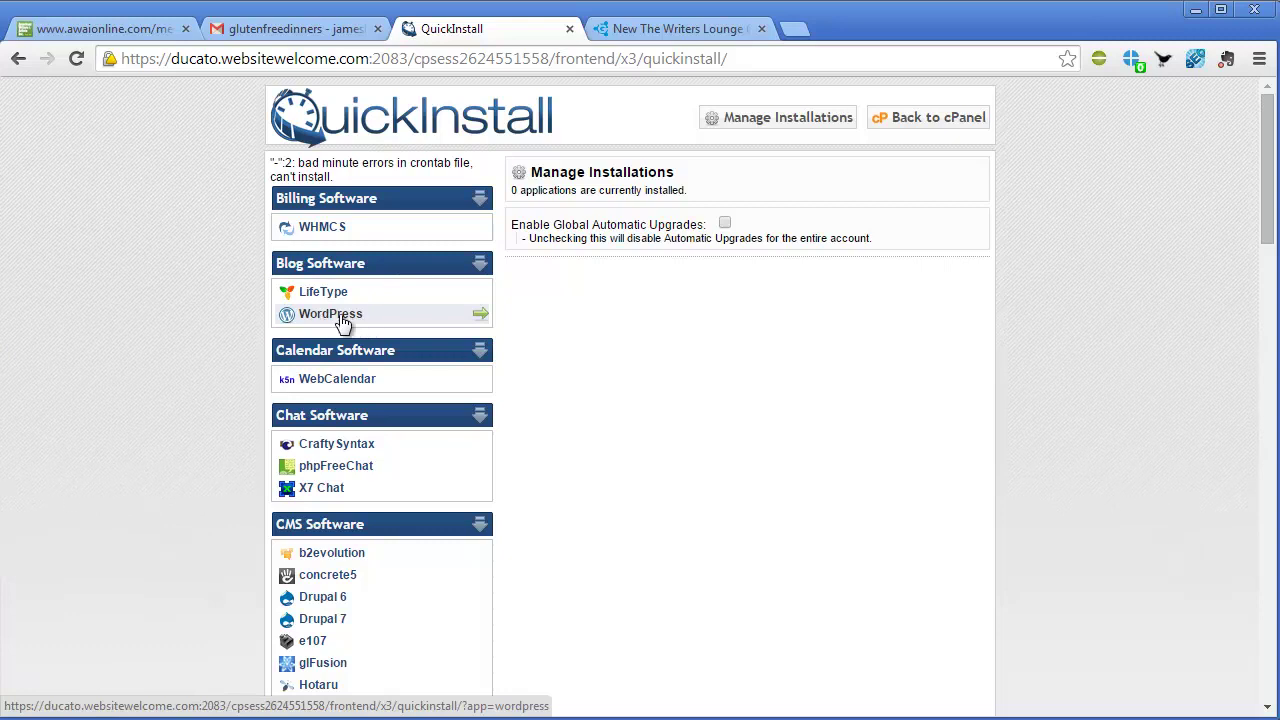
# Choose WordPress under Blog Software and continue to its install form for glutenfreedinners.com
pyautogui.click(355, 318)
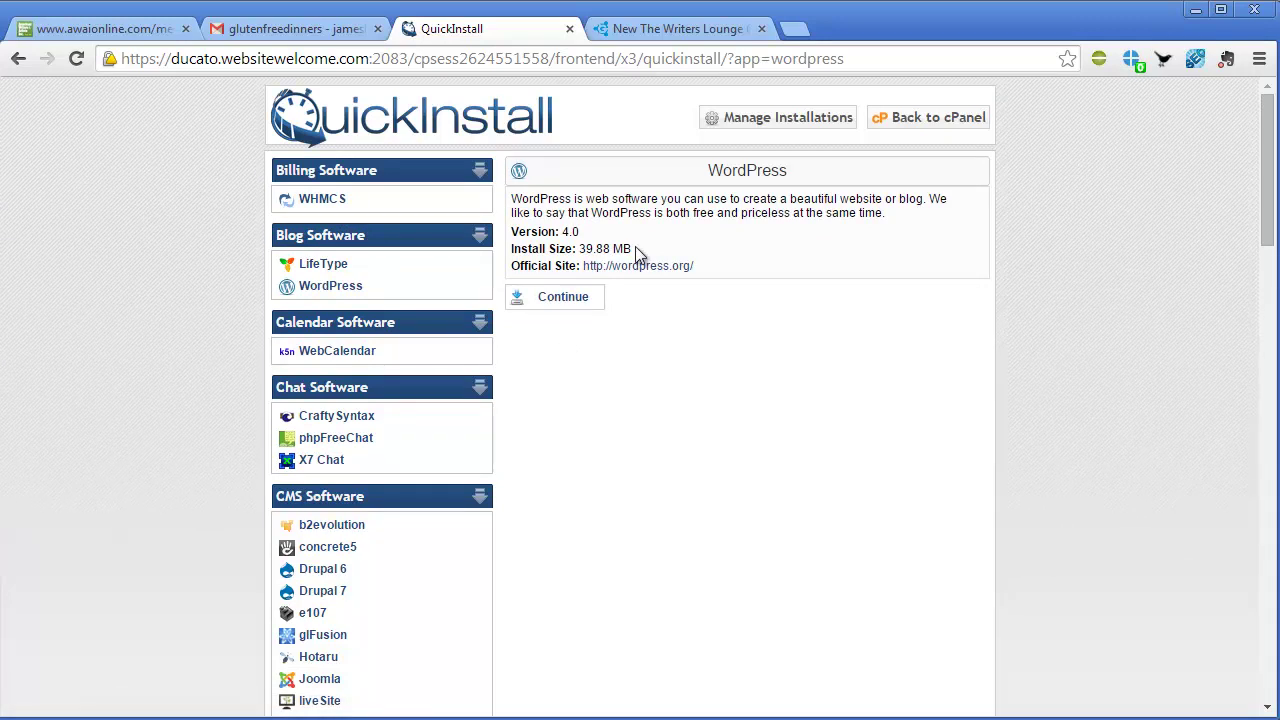
pyautogui.click(545, 306)
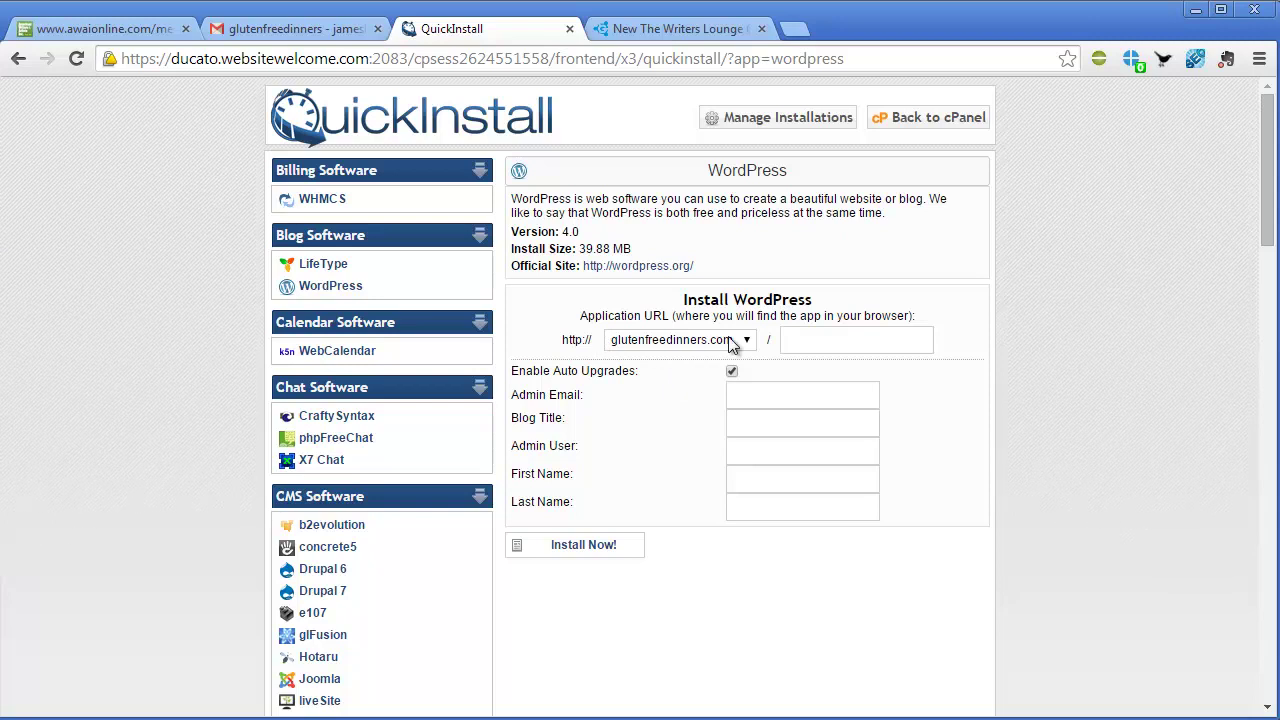
pyautogui.click(828, 339)
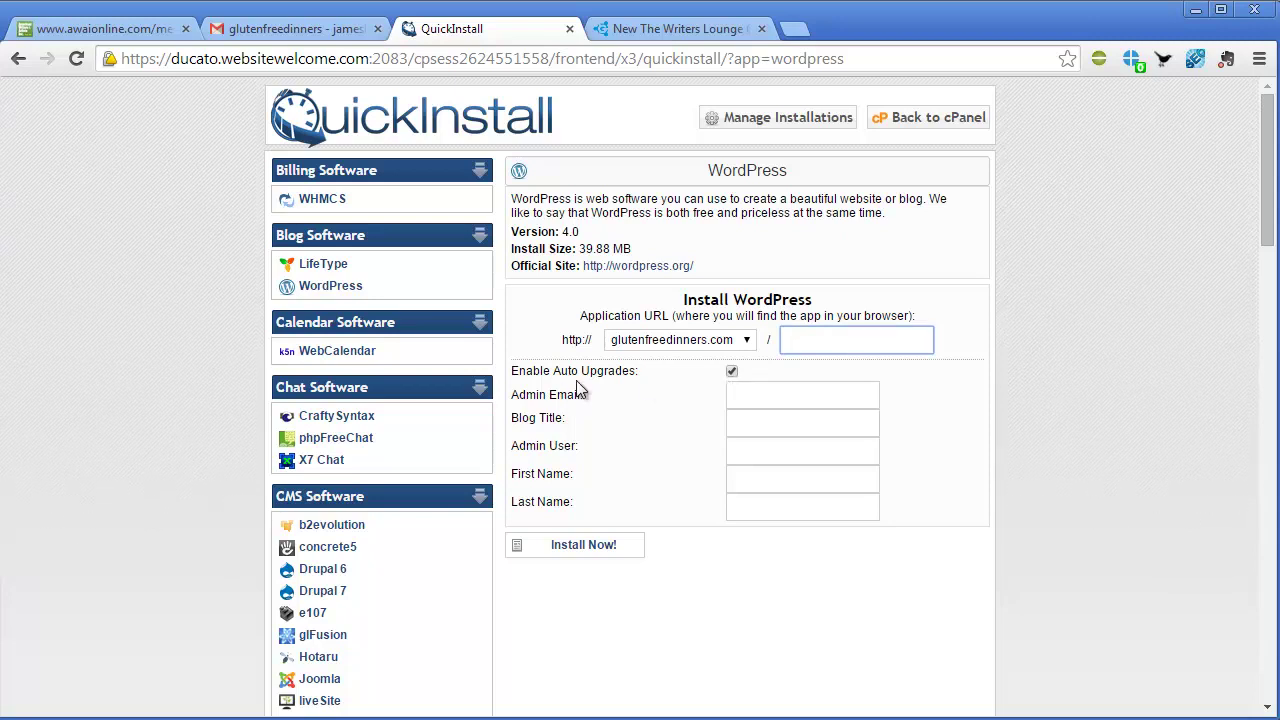
# Fill in the admin email, blog title and admin username fields, then move to First Name
pyautogui.click(867, 396)
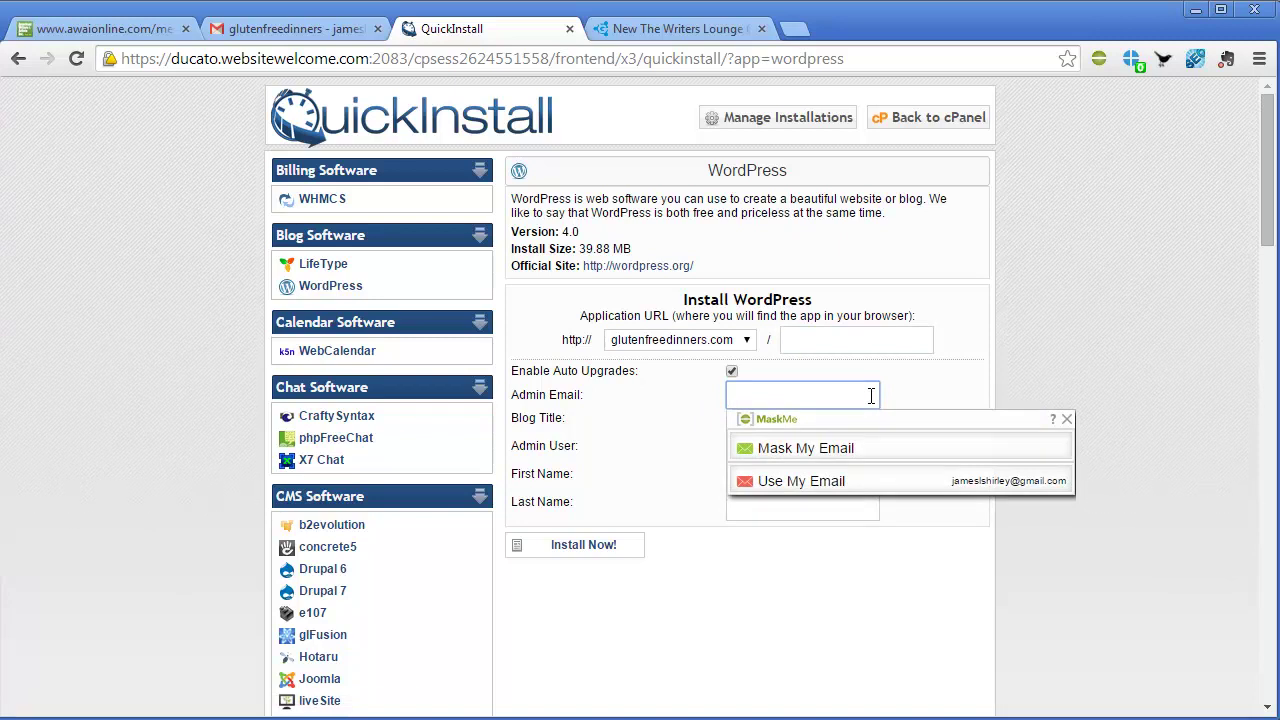
pyautogui.click(694, 432)
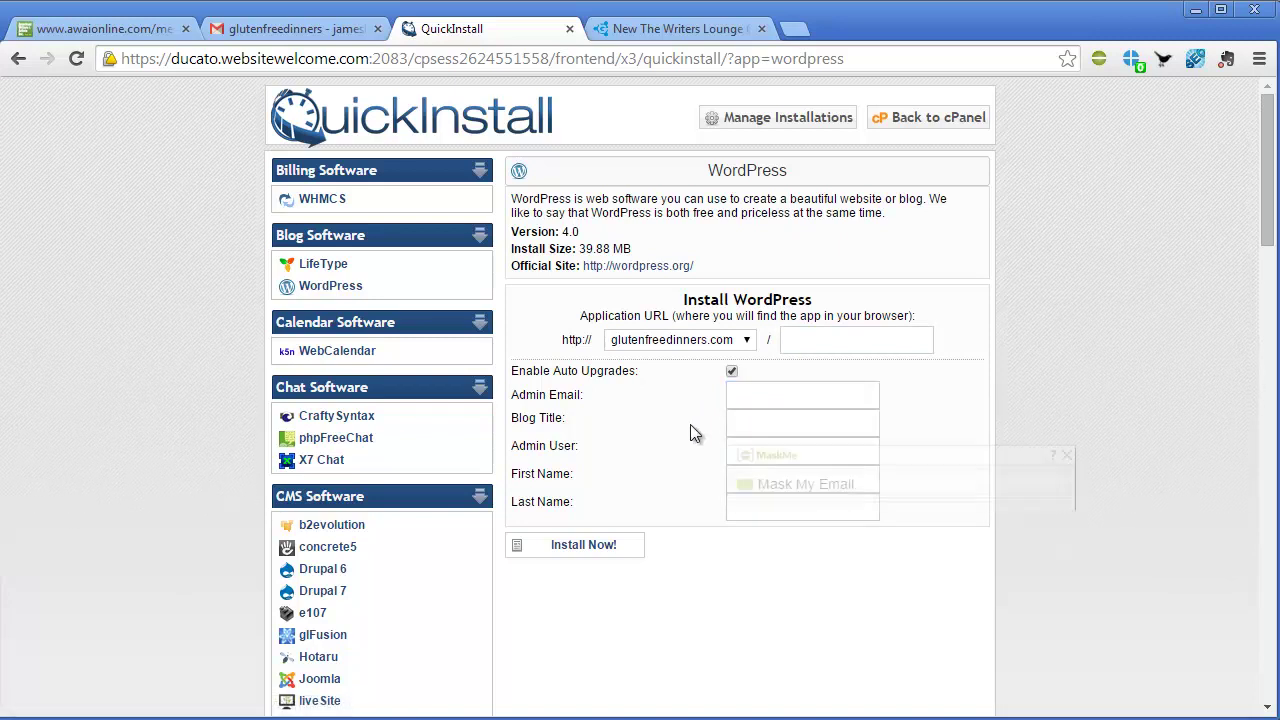
pyautogui.click(764, 418)
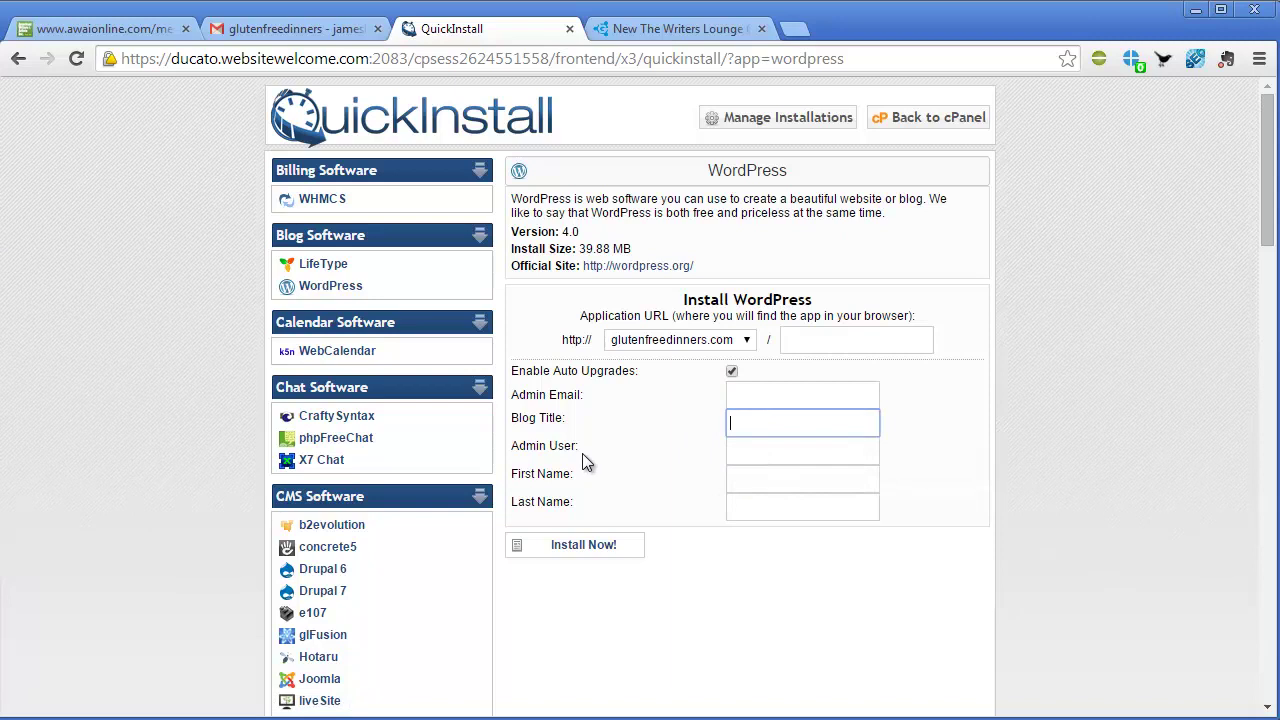
pyautogui.click(741, 449)
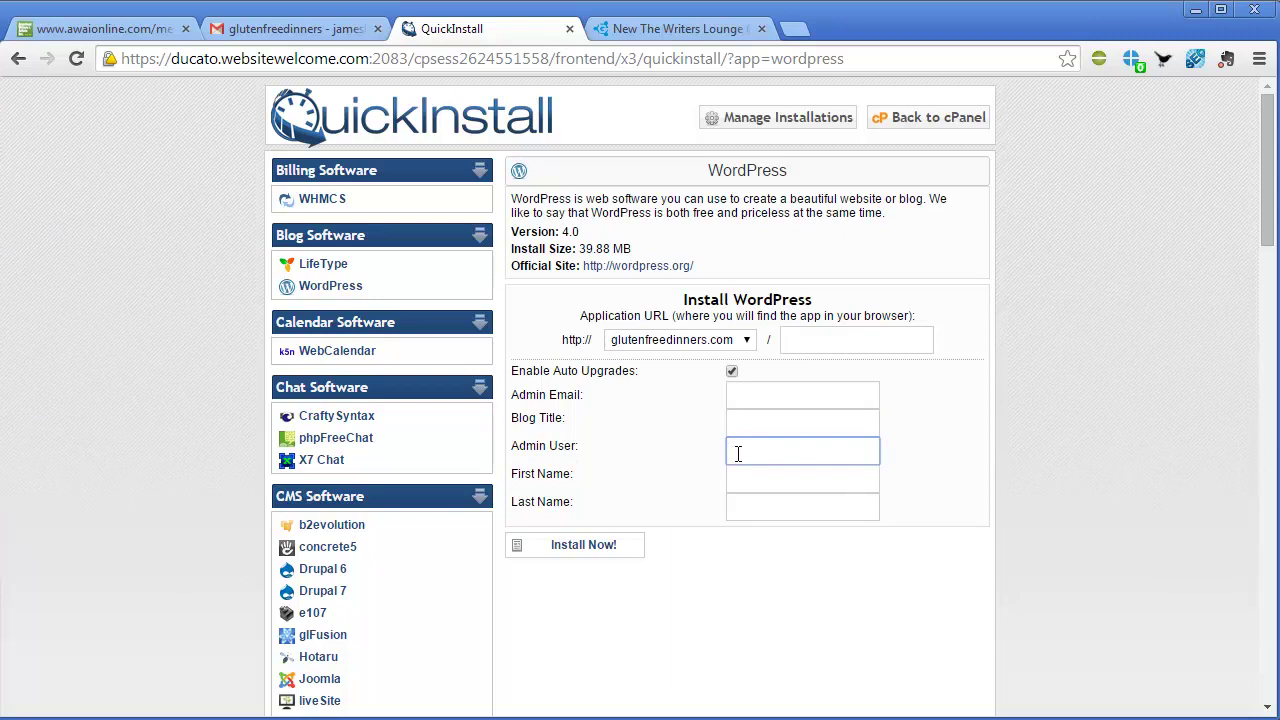
pyautogui.write('admin')
pyautogui.press('BackSpace')
pyautogui.press('BackSpace')
pyautogui.press('BackSpace')
pyautogui.press('BackSpace')
pyautogui.press('BackSpace')
pyautogui.write('g')
pyautogui.press('BackSpace')
pyautogui.click(784, 477)
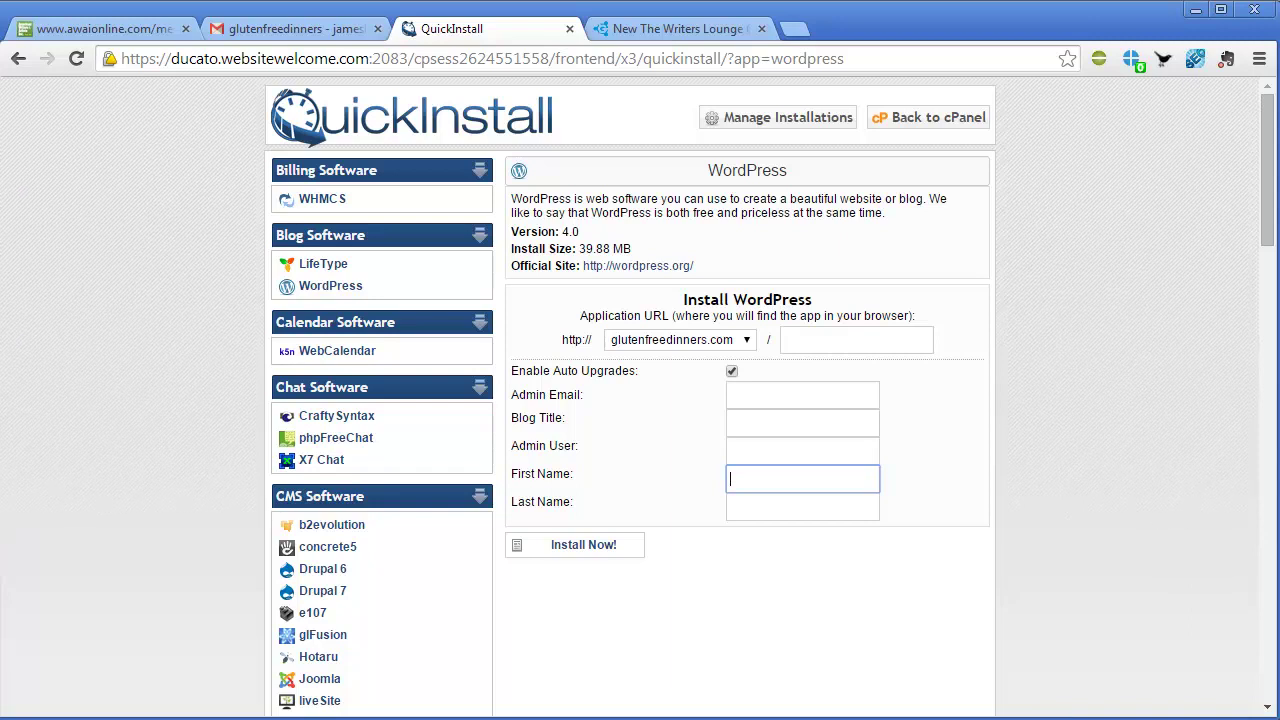
# Submit the form with Install Now to start installing WordPress
pyautogui.press('Return')
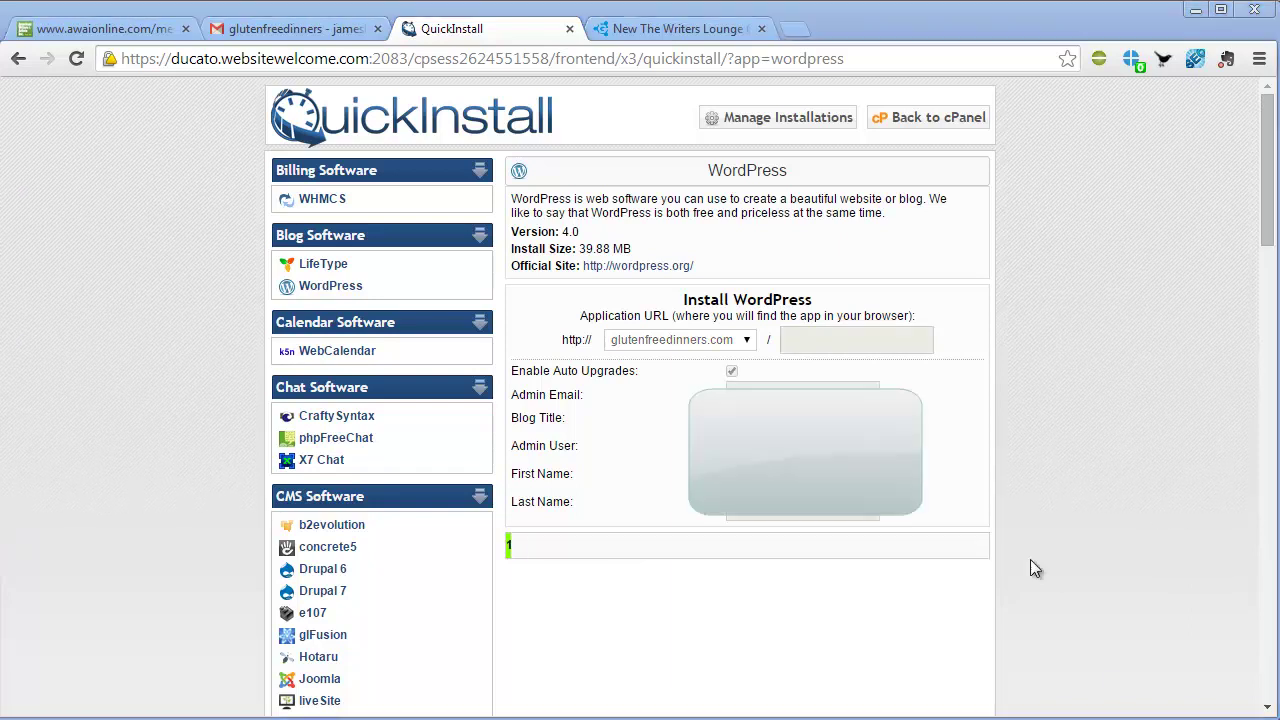